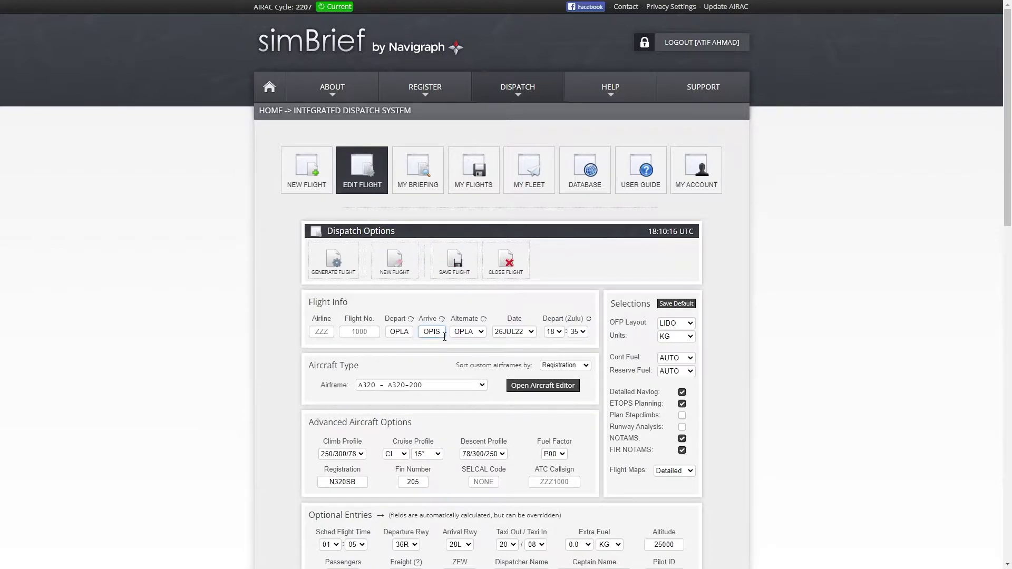
Scroll down to the Route box and select the whole route text to inspect it.
scroll(273, 355, down, 5)
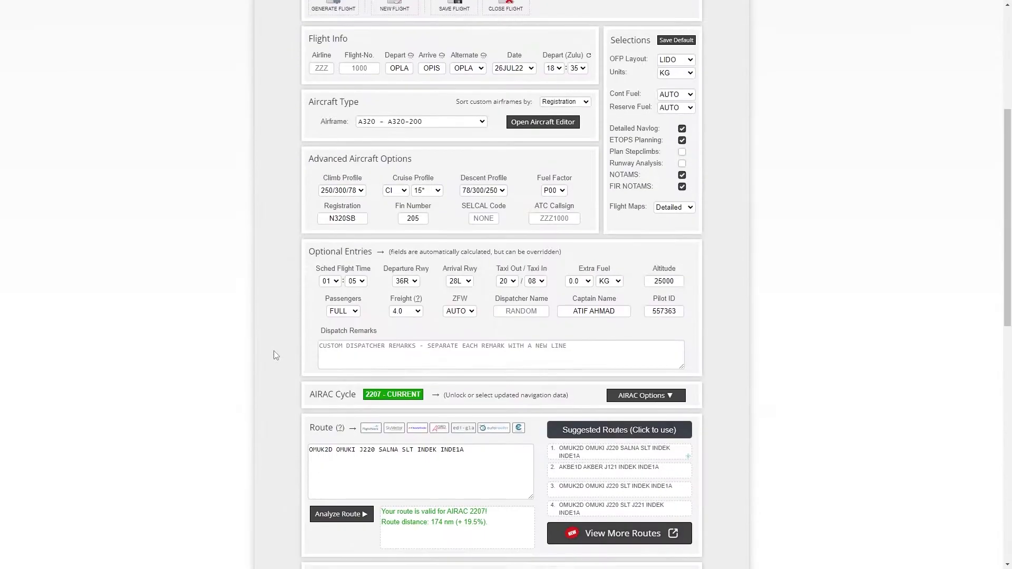
scroll(227, 295, down, 2)
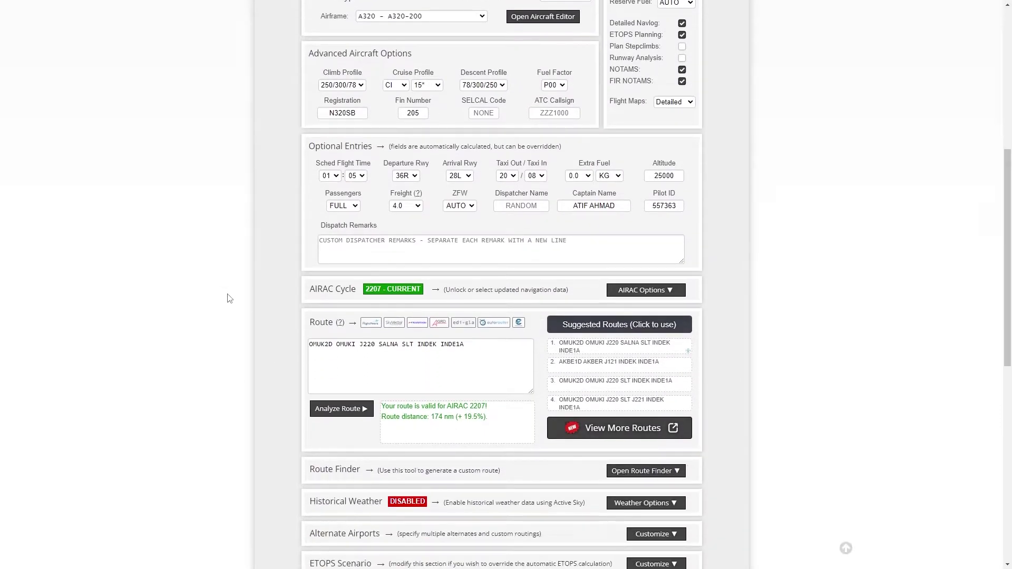
scroll(235, 263, down, 4)
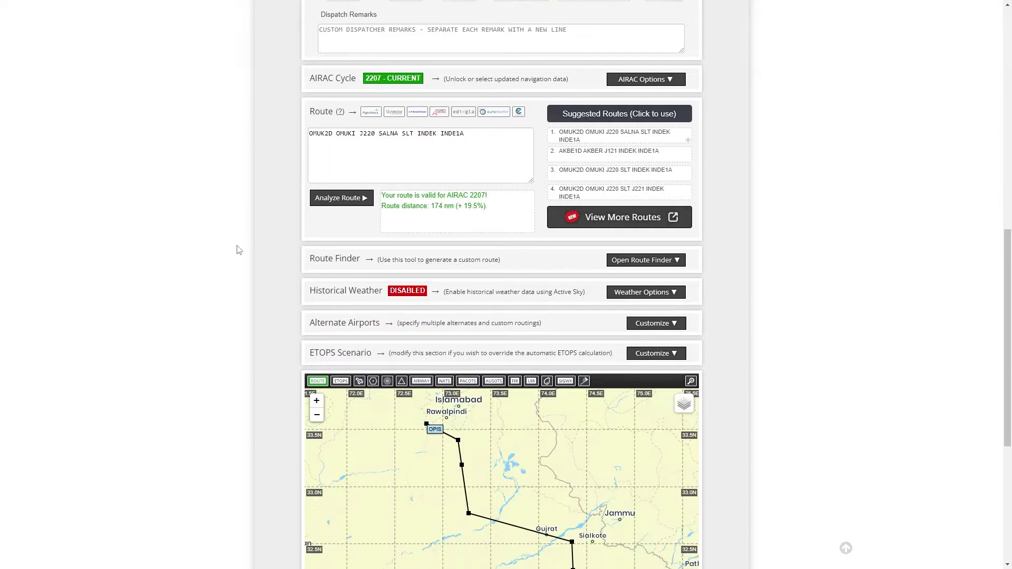
click(309, 133)
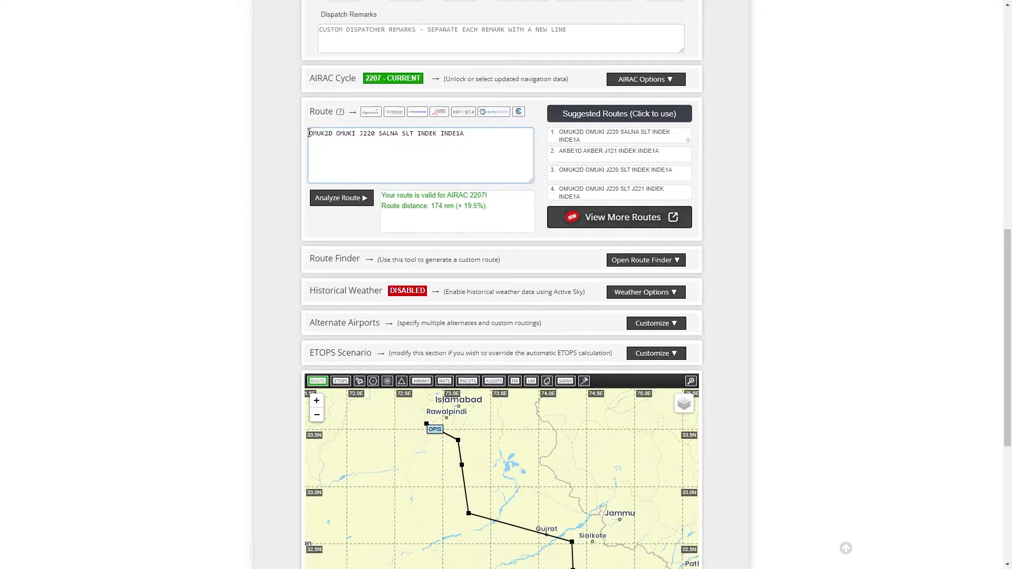
drag(309, 133, 469, 136)
click(477, 136)
Select the departure procedure OMUK2D and the arrival procedure INDE1A in the route.
double_click(327, 132)
double_click(447, 133)
click(310, 133)
drag(309, 133, 338, 134)
drag(441, 134, 481, 133)
click(489, 133)
double_click(325, 133)
click(325, 133)
Select the enroute part OMUKI J220 SALNA SLT INDEK, leaving the route text unchanged.
triple_click(449, 133)
click(449, 132)
drag(337, 133, 436, 136)
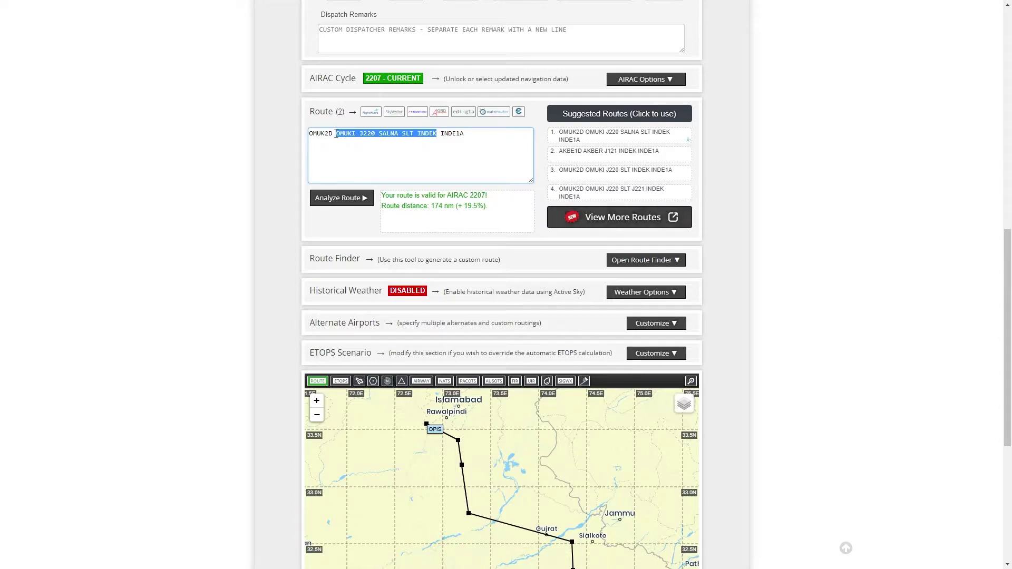
drag(337, 134, 427, 136)
click(337, 135)
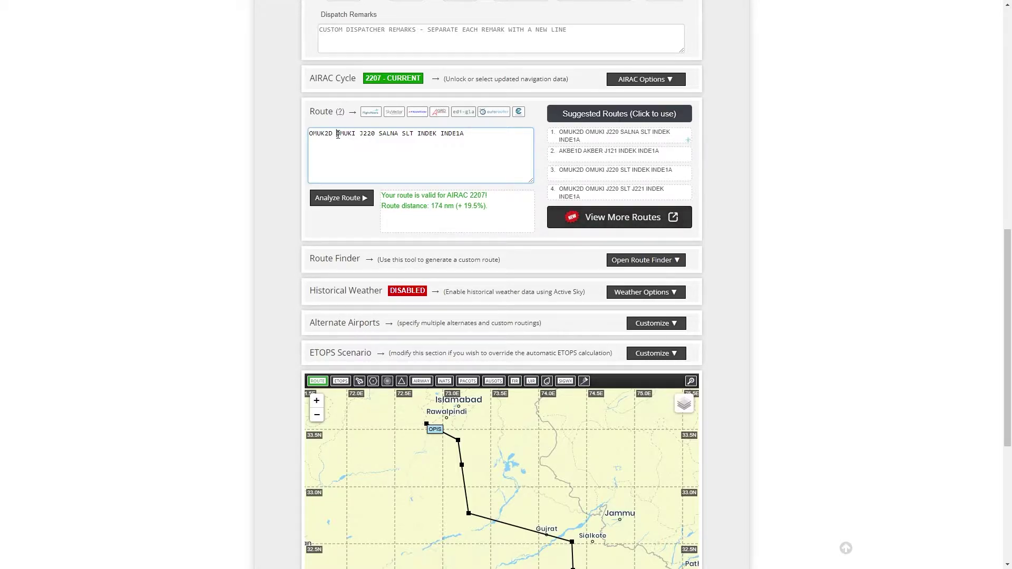
drag(337, 134, 355, 134)
click(350, 134)
key(ctrl+z)
click(340, 133)
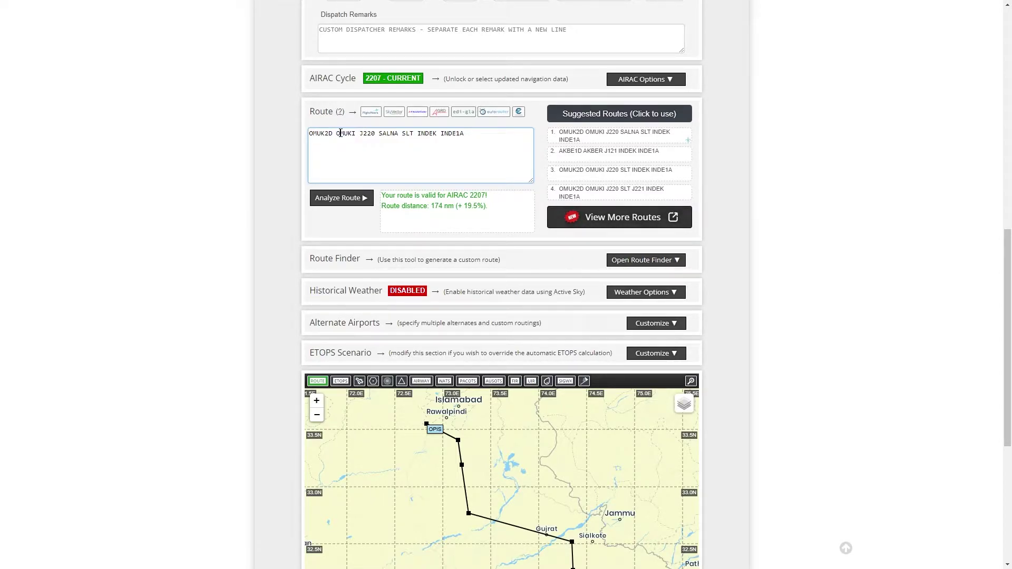
double_click(406, 133)
double_click(428, 133)
click(428, 133)
drag(359, 133, 376, 132)
click(362, 134)
drag(359, 134, 374, 134)
click(363, 136)
double_click(361, 133)
click(347, 132)
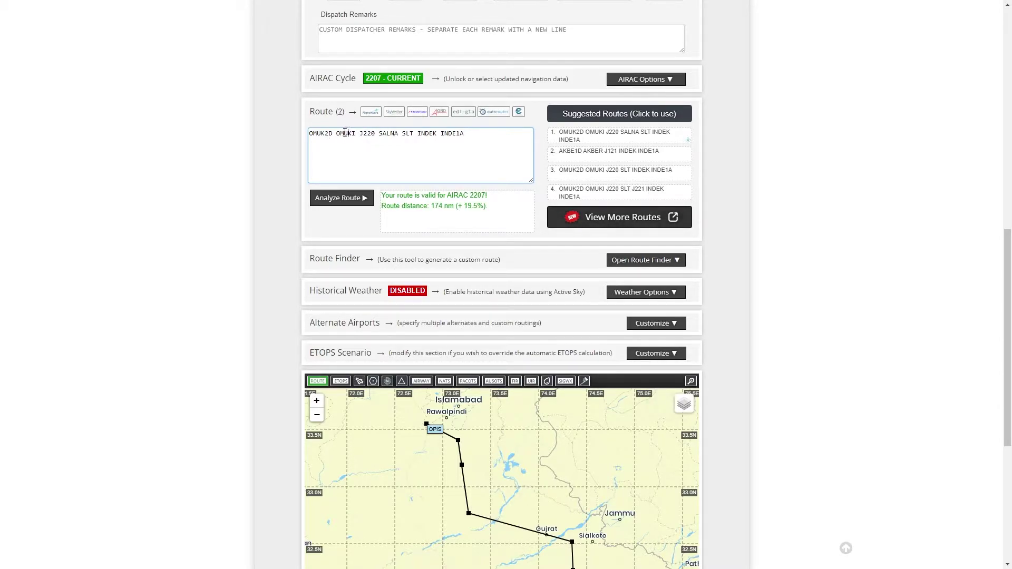
click(392, 133)
double_click(423, 134)
click(420, 137)
drag(360, 133, 374, 134)
click(368, 133)
double_click(369, 134)
click(394, 135)
Zoom the route map in and centre it on OPLA with OMUKI above.
scroll(236, 250, down, 3)
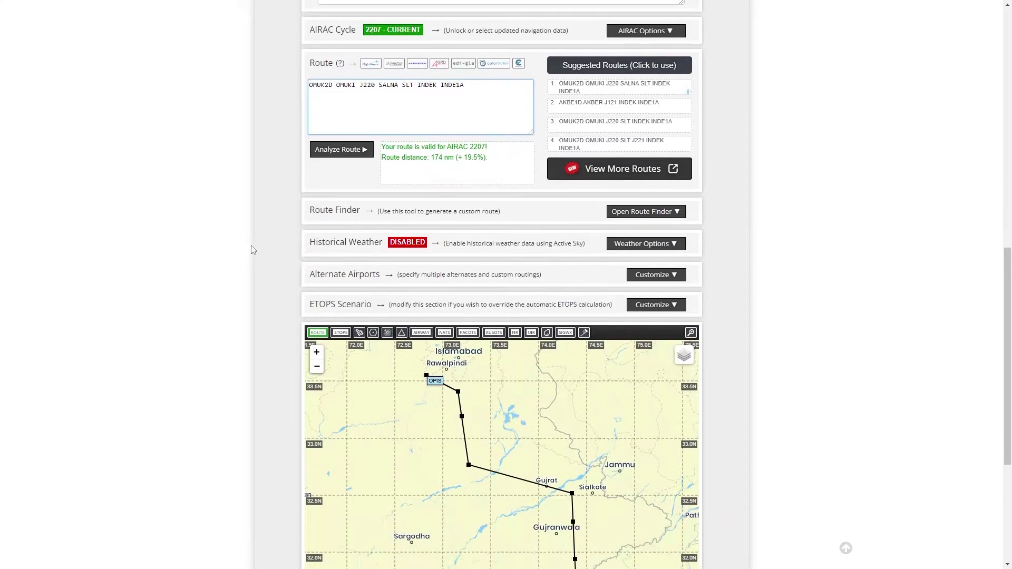
scroll(304, 159, up, 2)
scroll(264, 279, down, 5)
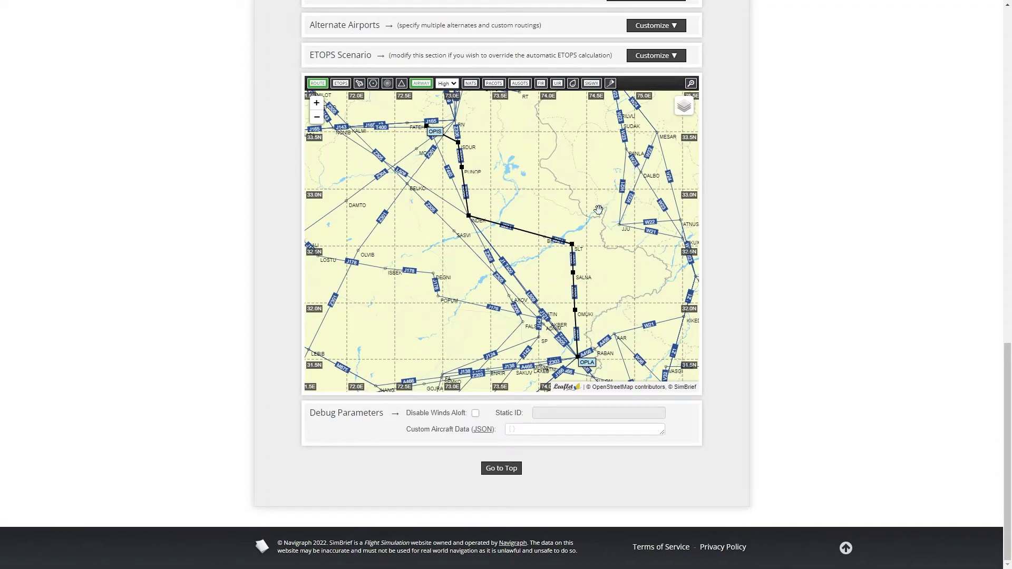
mouse_move(403, 241)
mouse_down()
mouse_move(481, 269)
mouse_move(389, 228)
mouse_up()
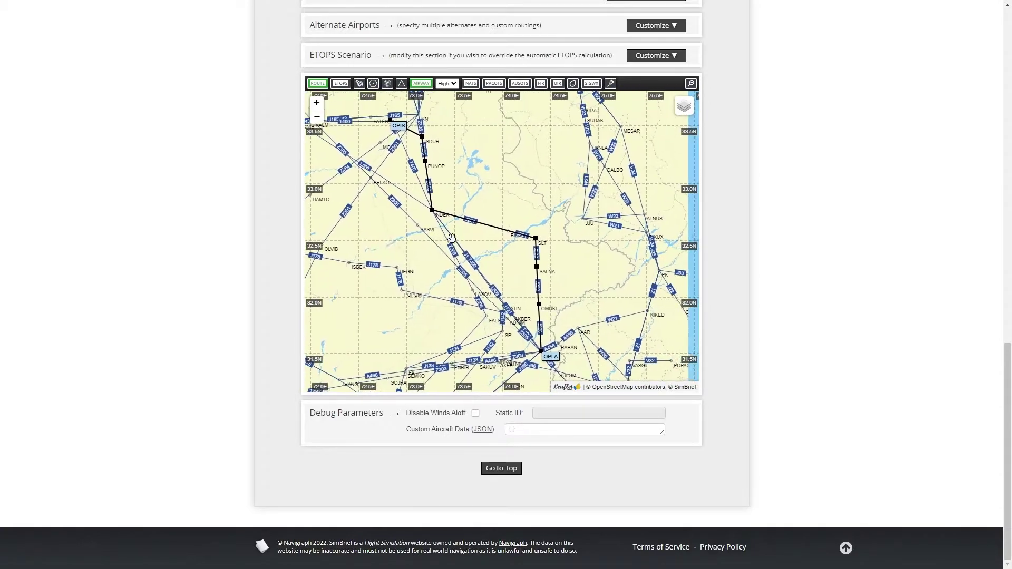
drag(548, 342, 542, 231)
scroll(545, 298, up, 1)
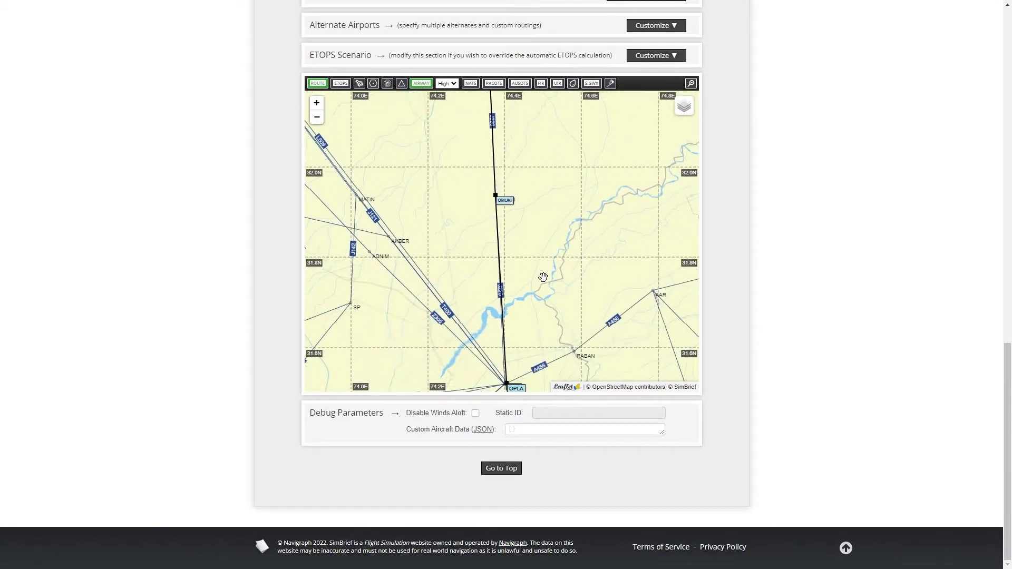
drag(542, 279, 528, 221)
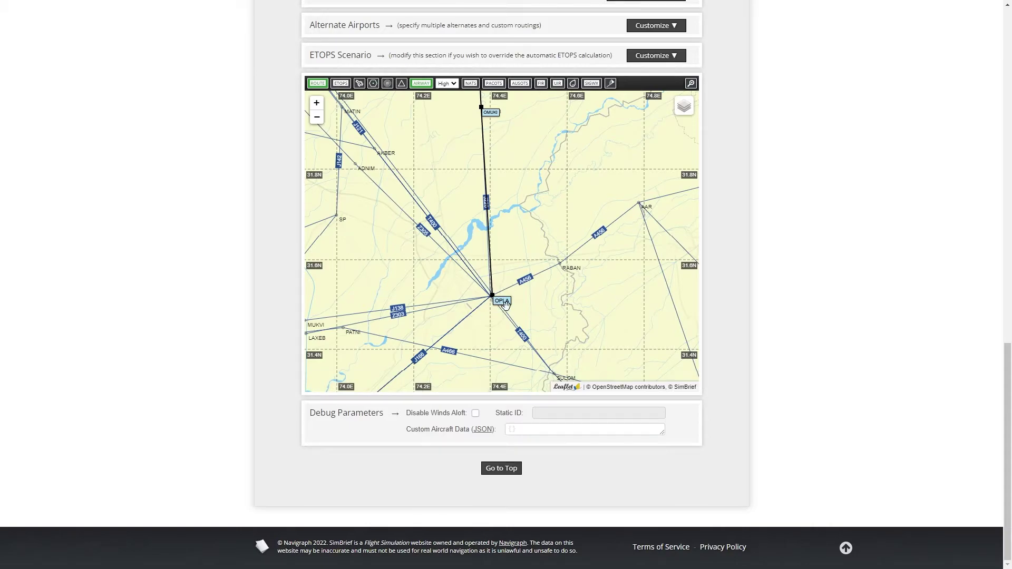
Follow the route north past OMUKI and SALNA to show SLT as Sialkot VOR 113.80.
drag(494, 266, 497, 297)
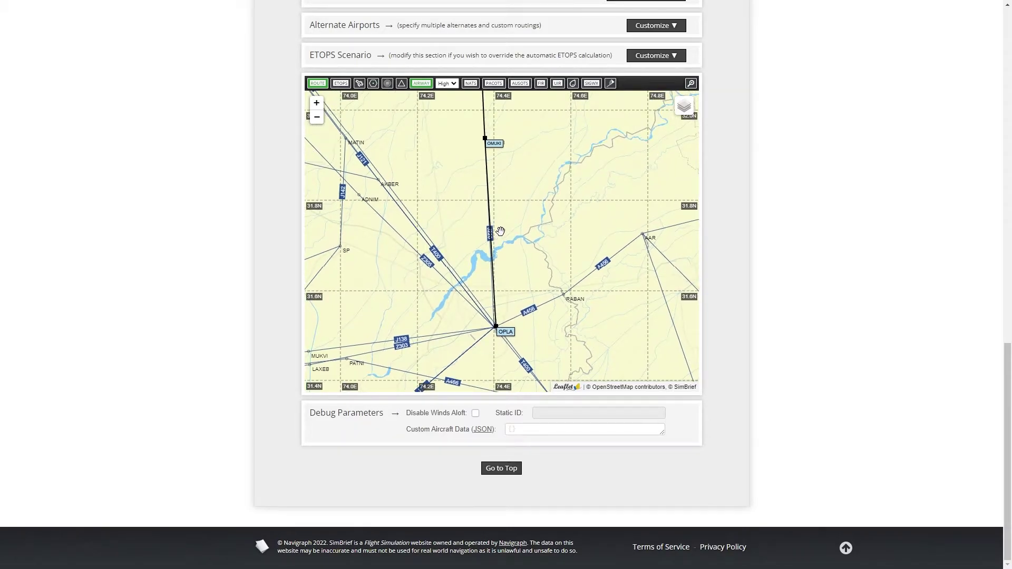
drag(496, 227, 498, 248)
drag(499, 201, 504, 261)
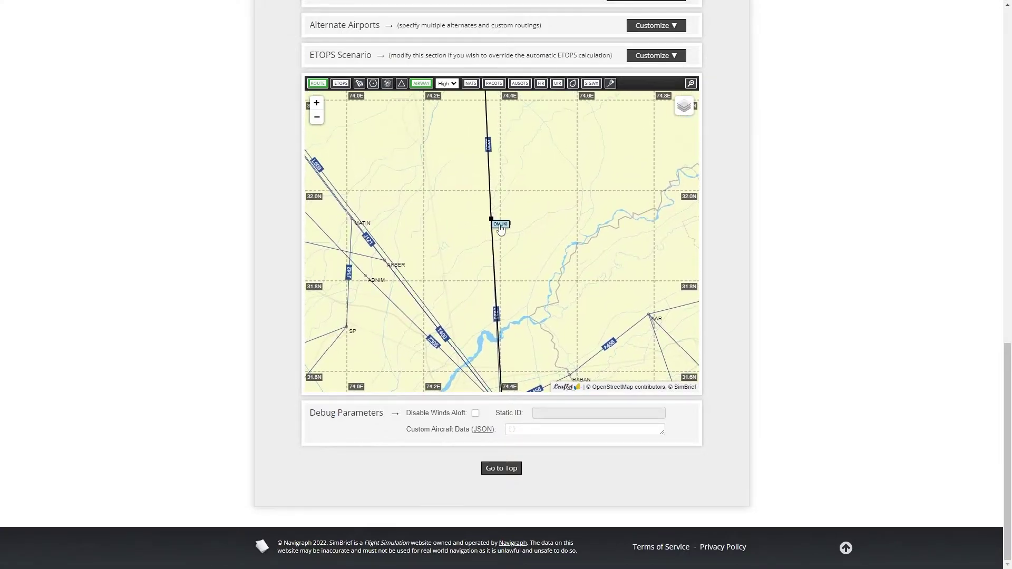
drag(495, 191, 500, 279)
drag(500, 158, 506, 251)
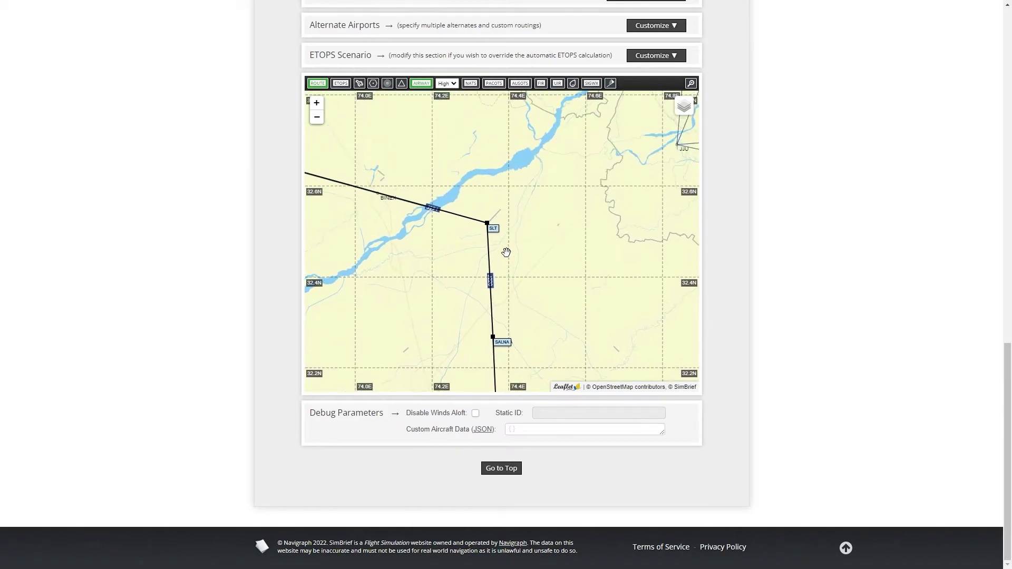
mouse_move(489, 228)
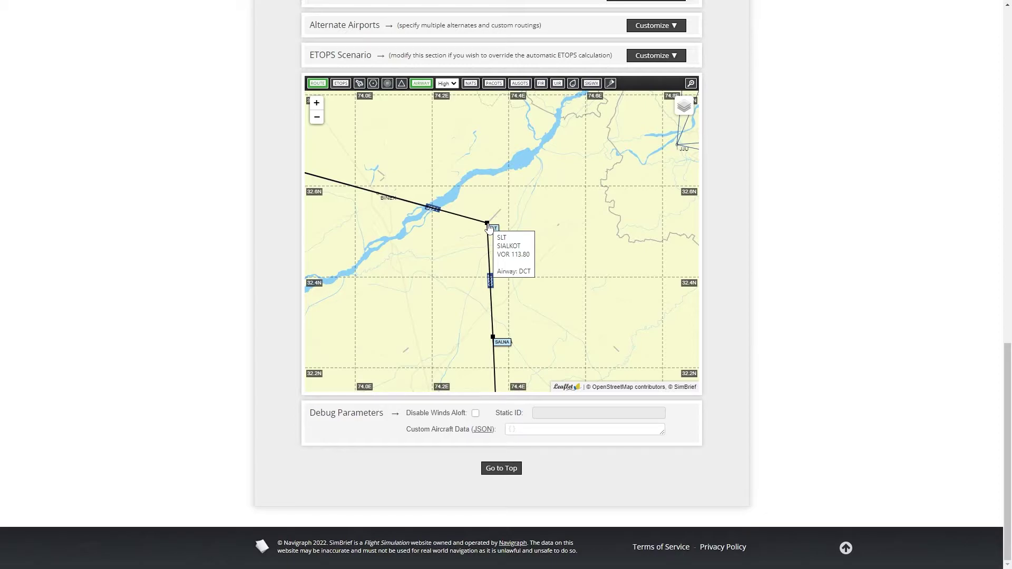
Zoom the map out to show the complete OPLA–OMUKI–SALNA–SLT–INDEK–OPIS route over the high airways.
scroll(555, 280, up, 1)
scroll(555, 280, down, 1)
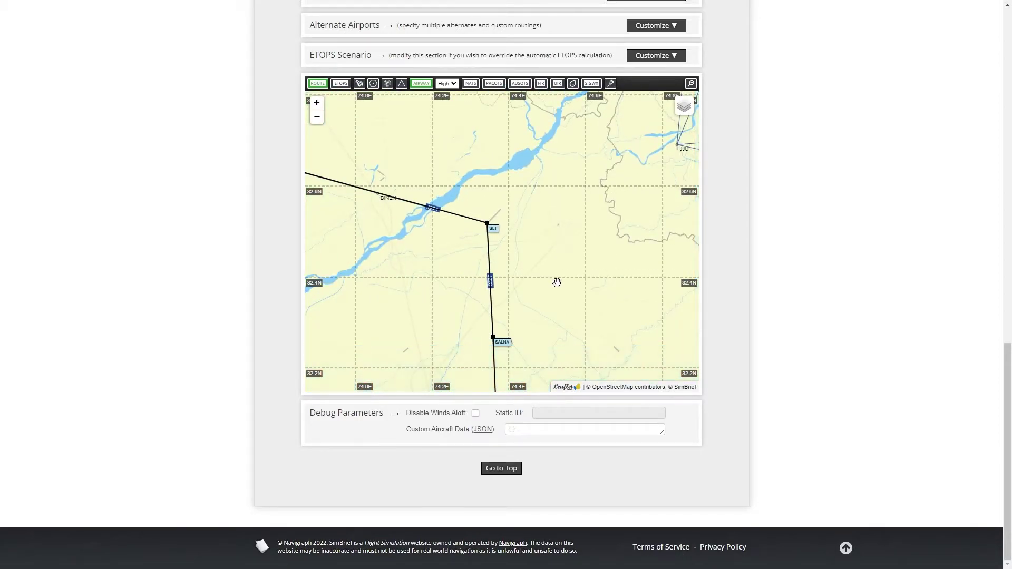
scroll(556, 282, down, 2)
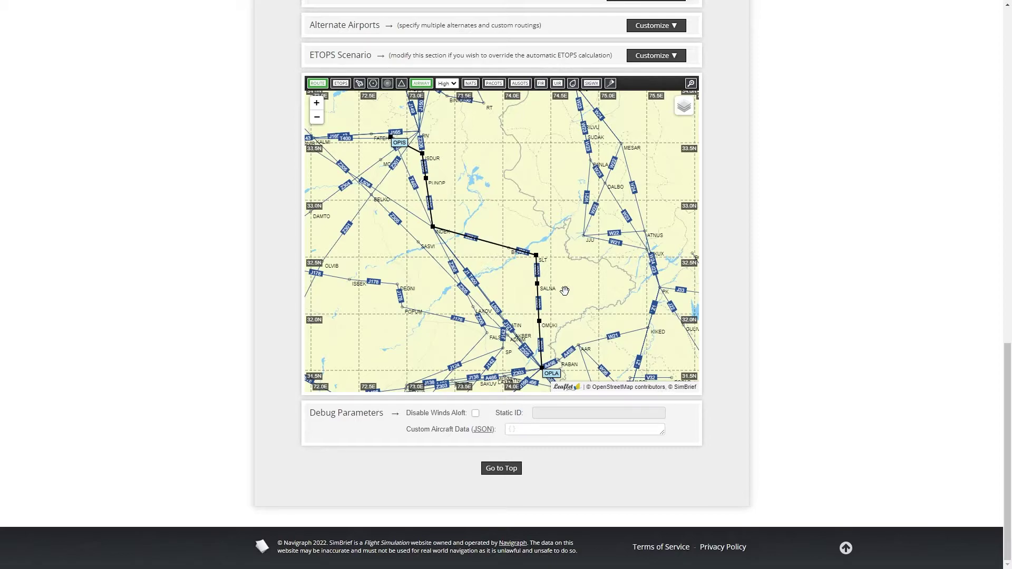
scroll(565, 290, up, 1)
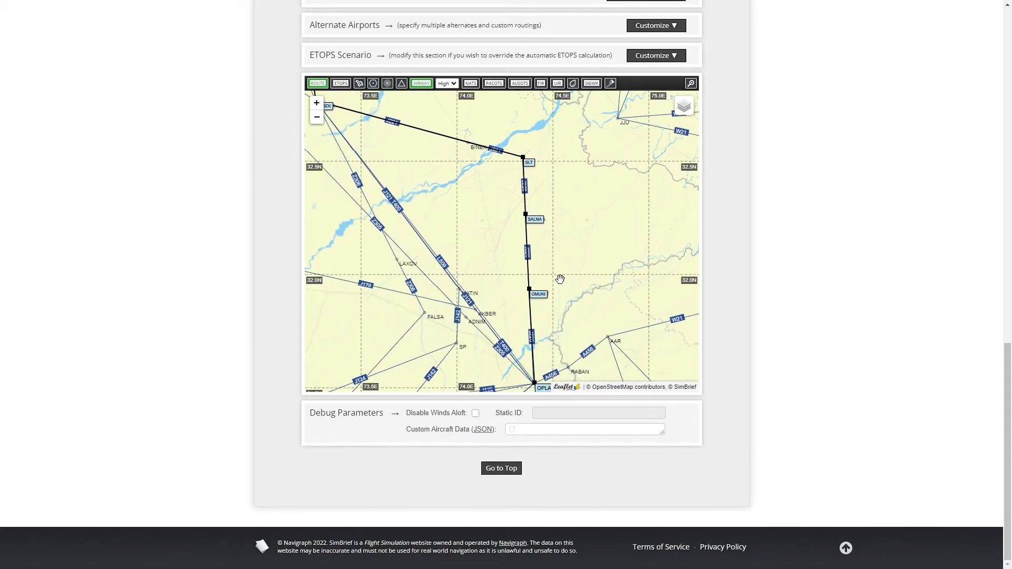
drag(559, 328, 563, 302)
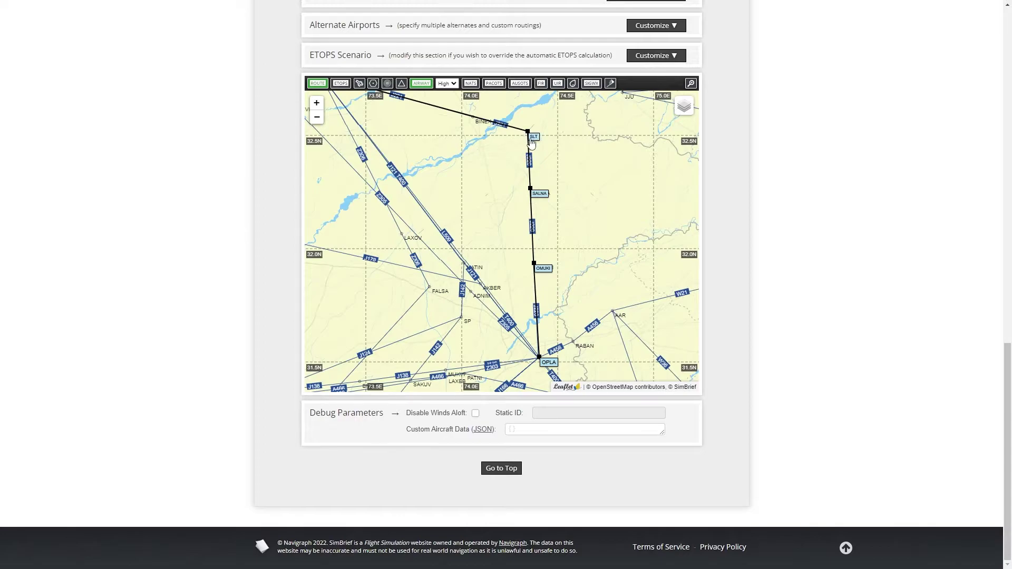
drag(576, 196, 561, 229)
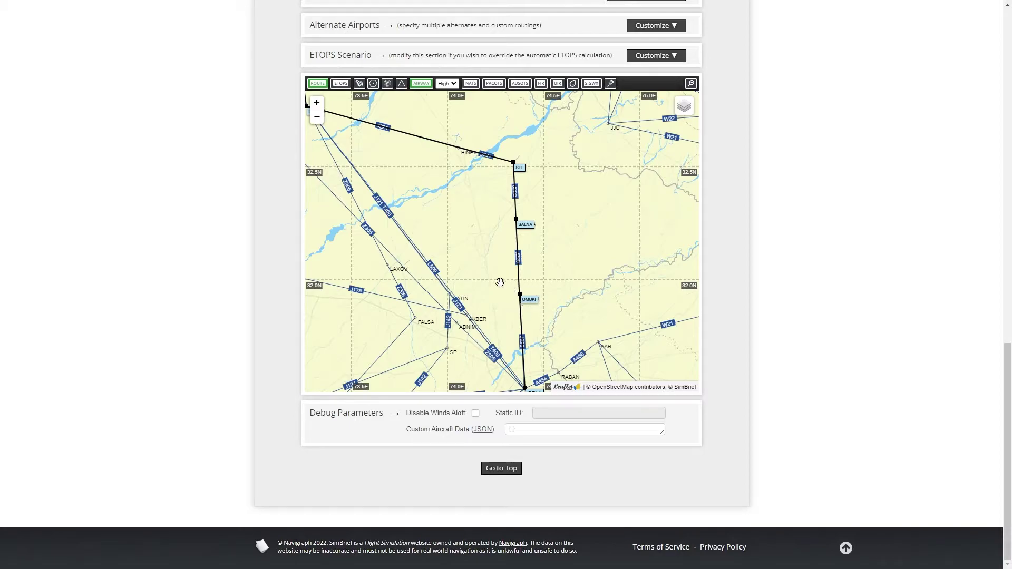
drag(515, 225, 615, 247)
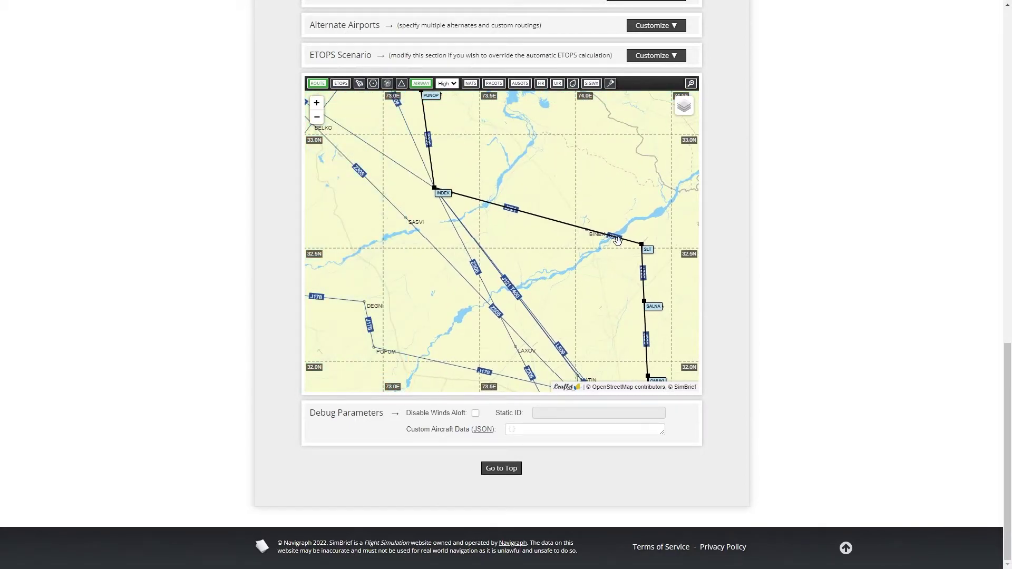
drag(431, 190, 536, 274)
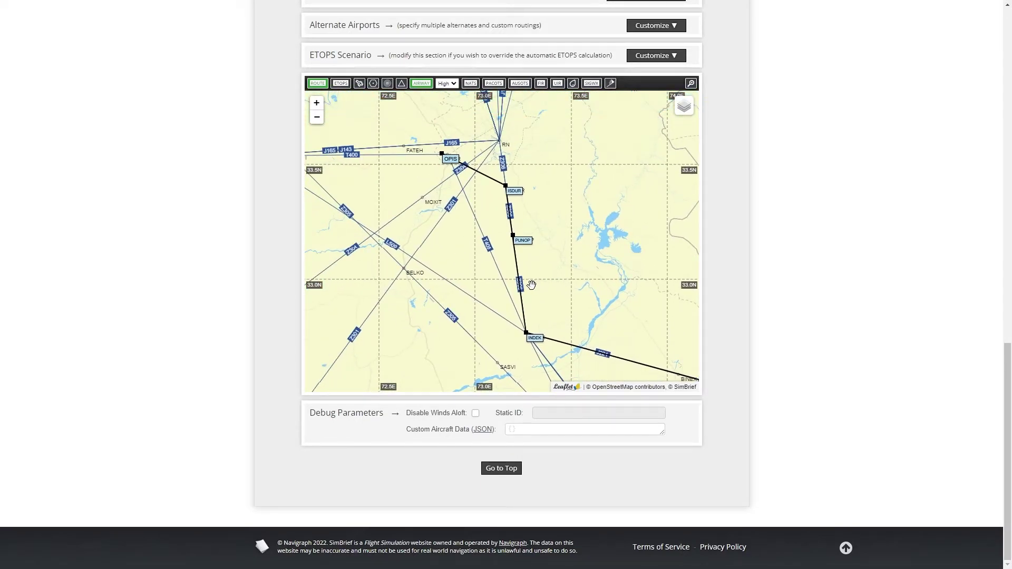
scroll(540, 287, up, 1)
scroll(513, 290, up, 1)
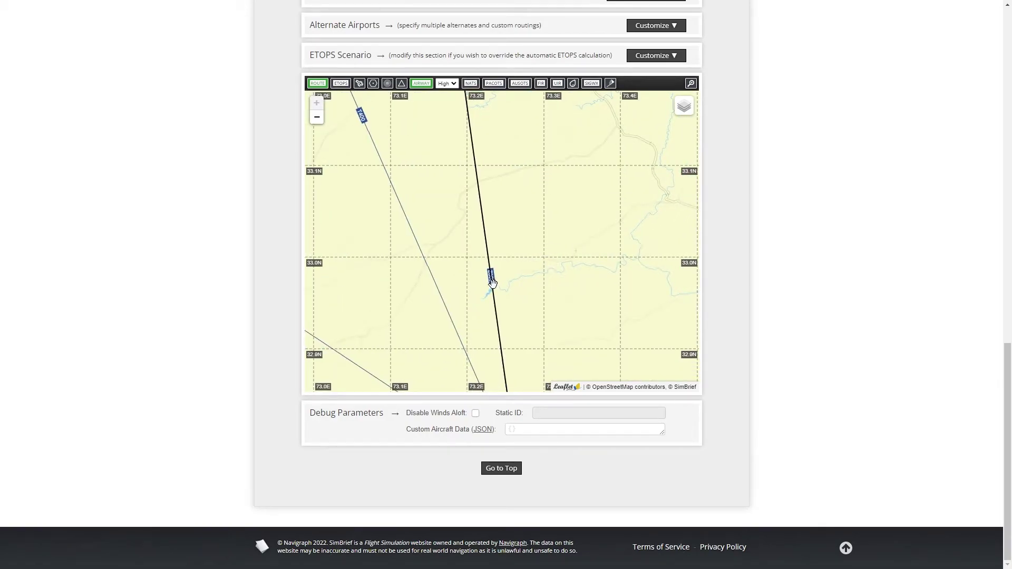
drag(510, 219, 512, 257)
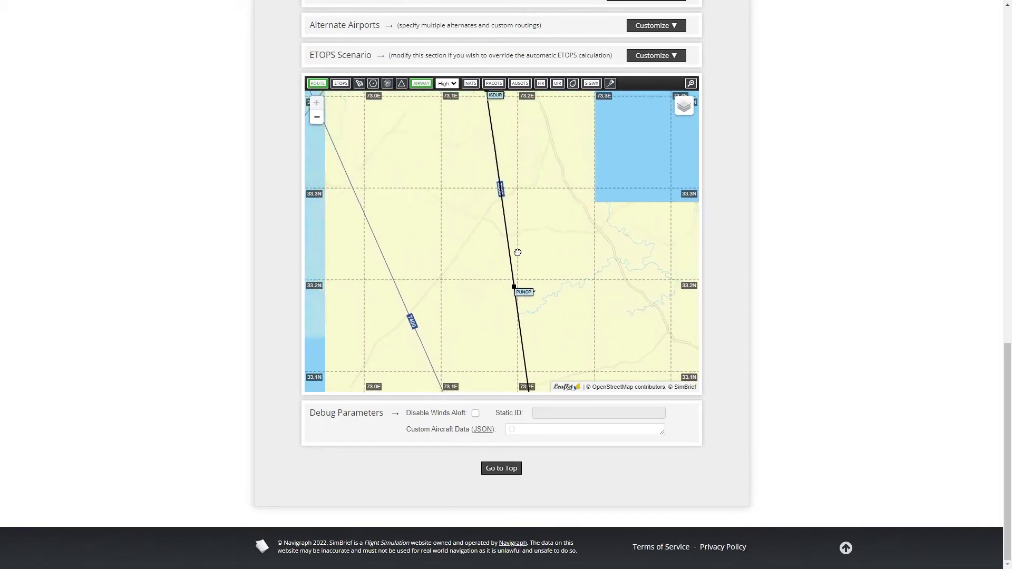
drag(502, 167, 506, 223)
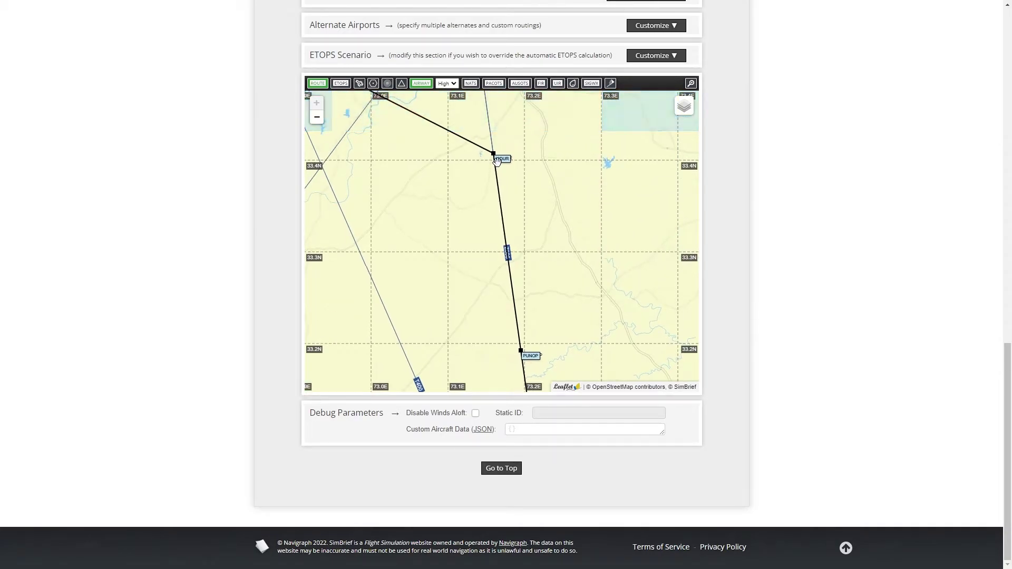
scroll(555, 290, down, 3)
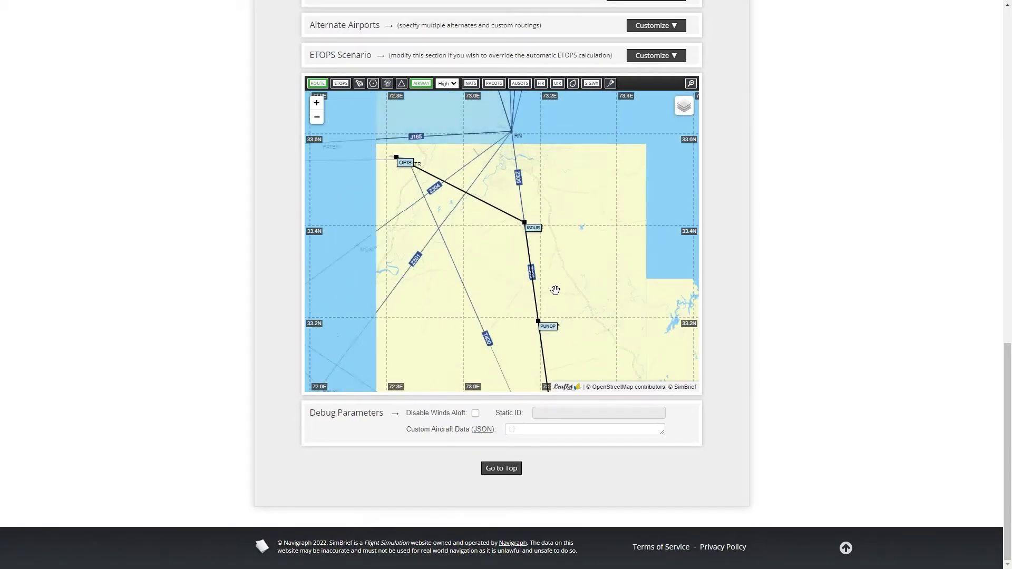
drag(591, 314, 496, 215)
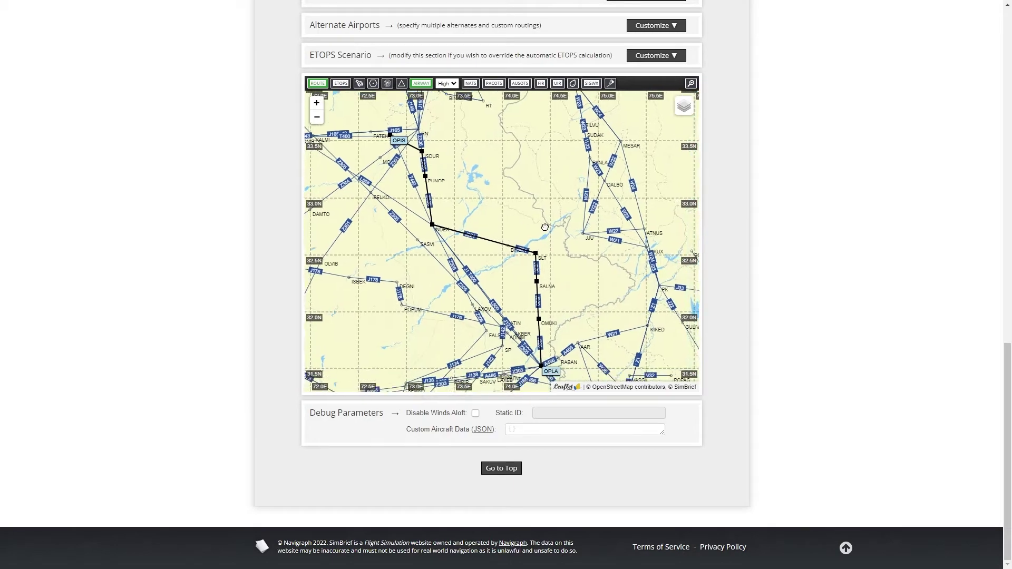
Pan the zoomed map north-west to INDEK, then return to the top of the dispatch form.
scroll(552, 262, up, 2)
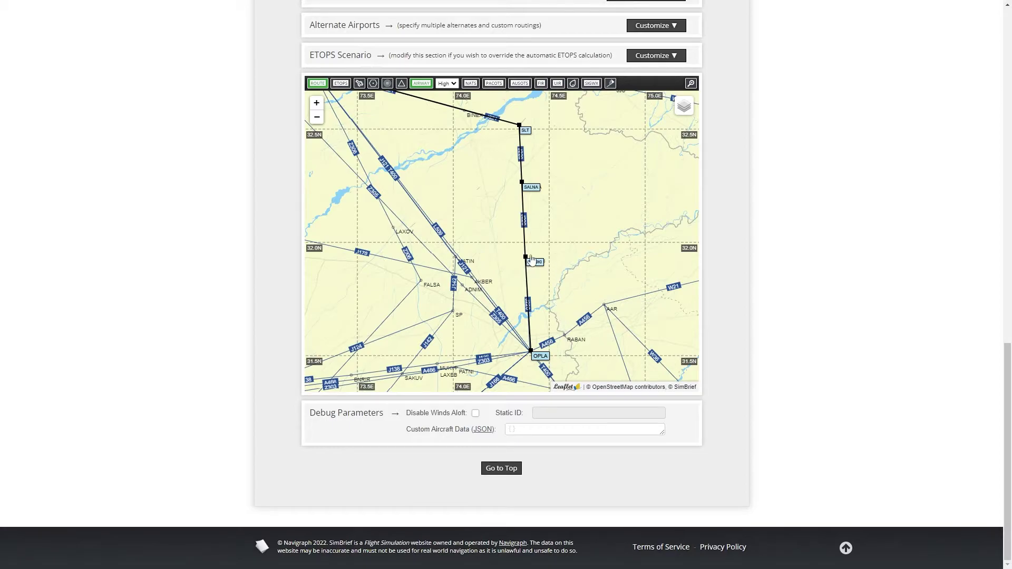
key(Up)
key(Left)
key(Up)
key(Up)
key(Up)
key(Left)
key(Left)
key(Left)
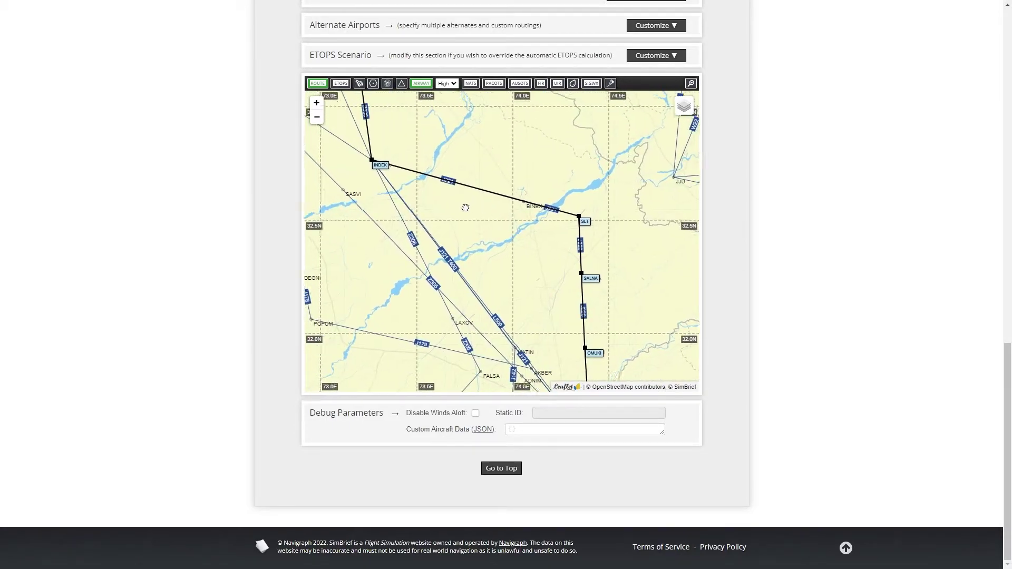
key(Up)
key(Left)
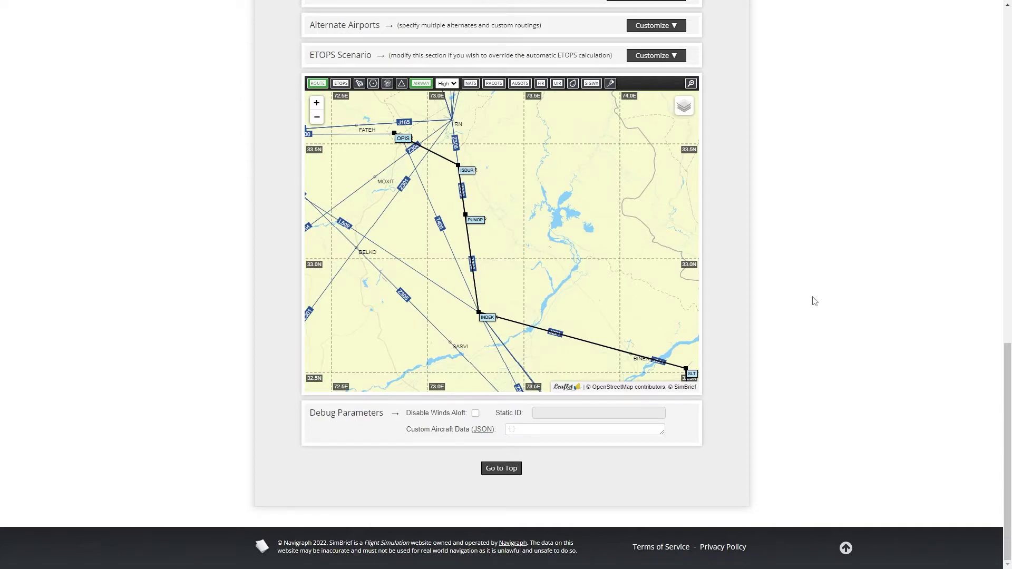
scroll(814, 301, up, 20)
scroll(814, 301, up, 2)
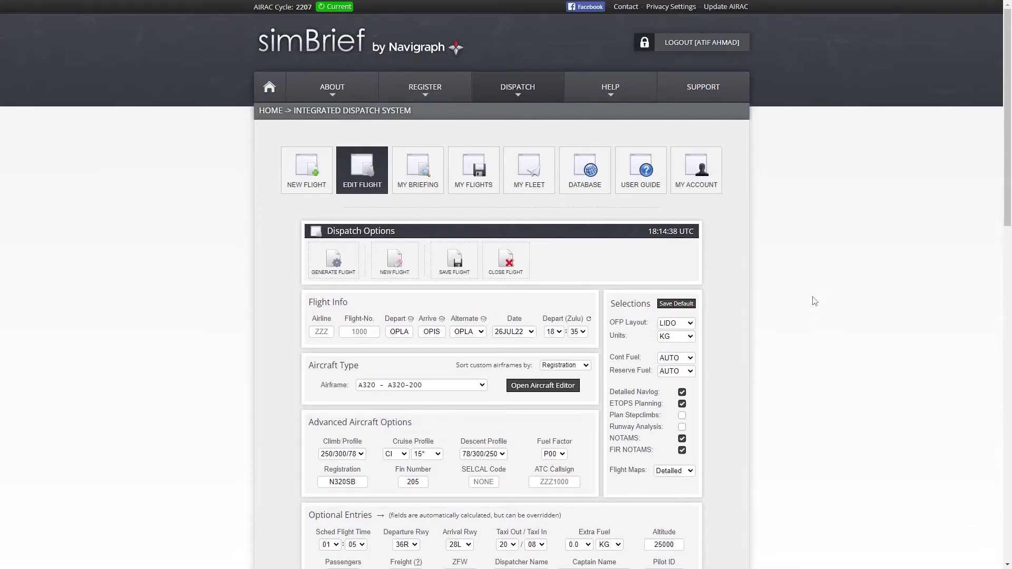